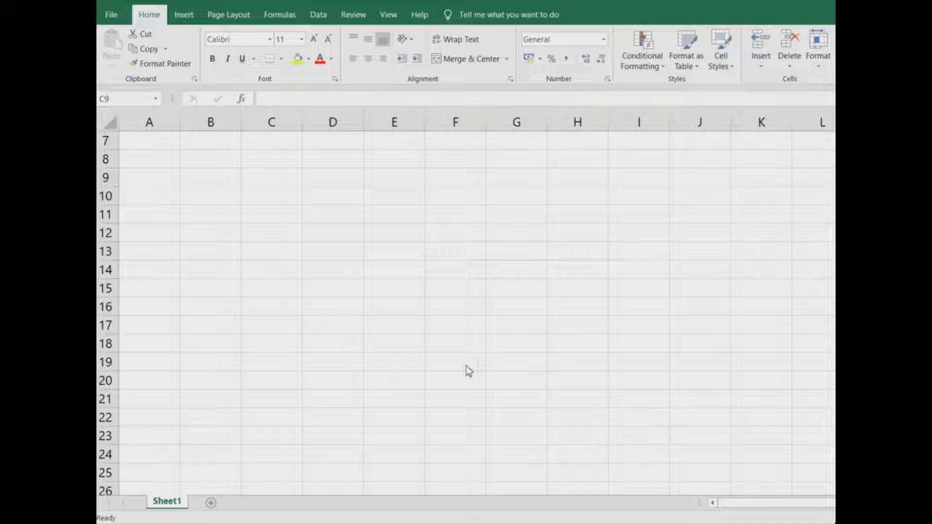
Enter the text "Modulus Function" in cell C4, below the MOD Function title
scroll(383, 338, "up", 1)
scroll(381, 333, "up", 1)
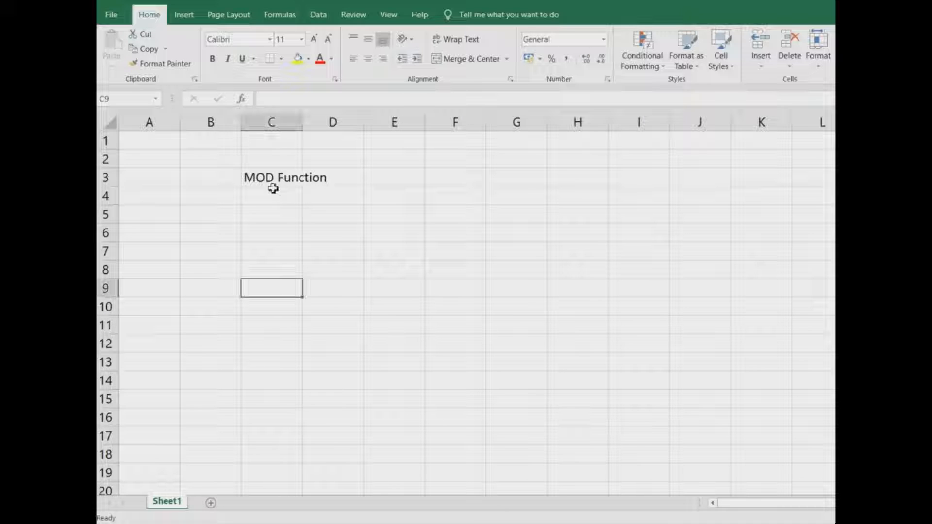
left_click(254, 198)
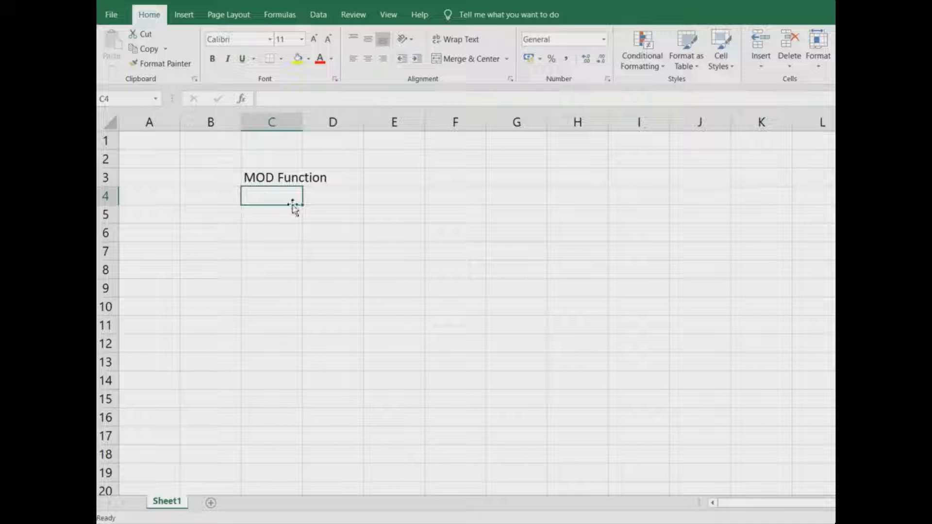
type("Modulus")
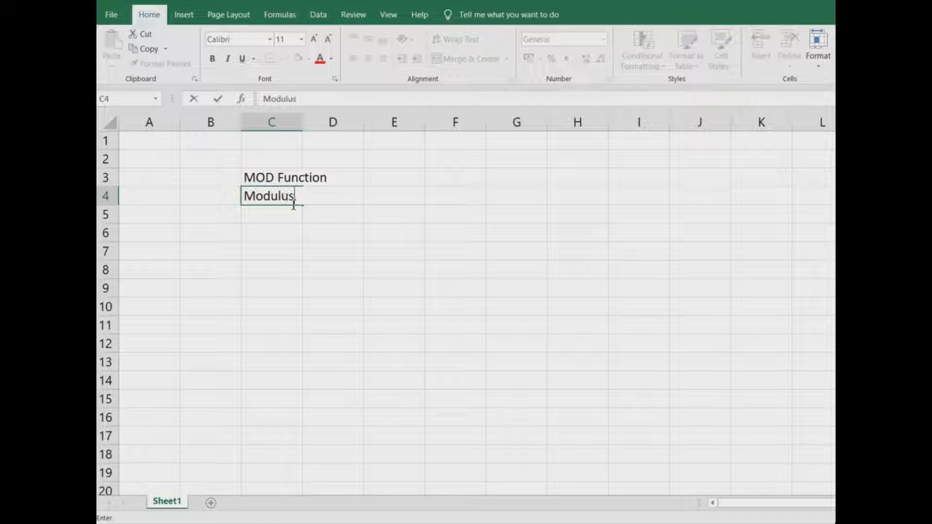
type(" Function")
key("Return")
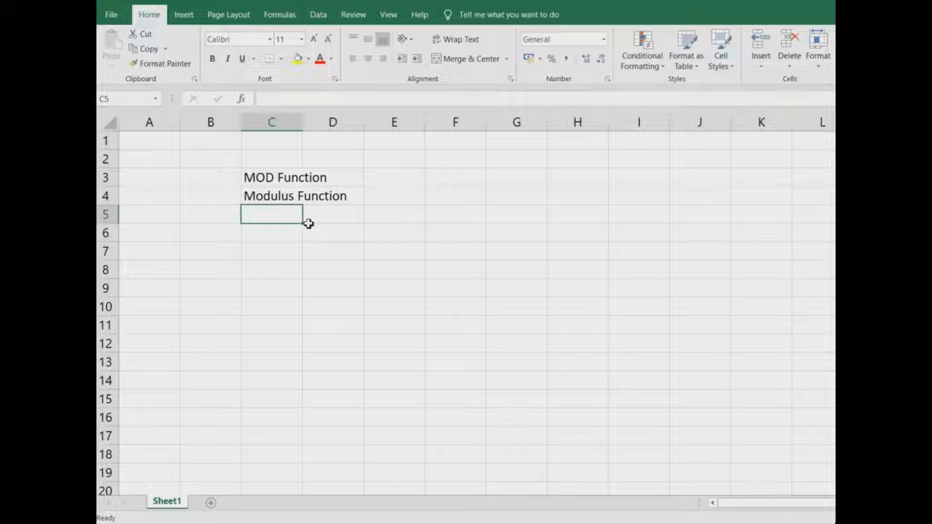
Enter the sample values 4, 3 and 1 in cells C7, D7 and E7
left_click(251, 241)
left_click(252, 252)
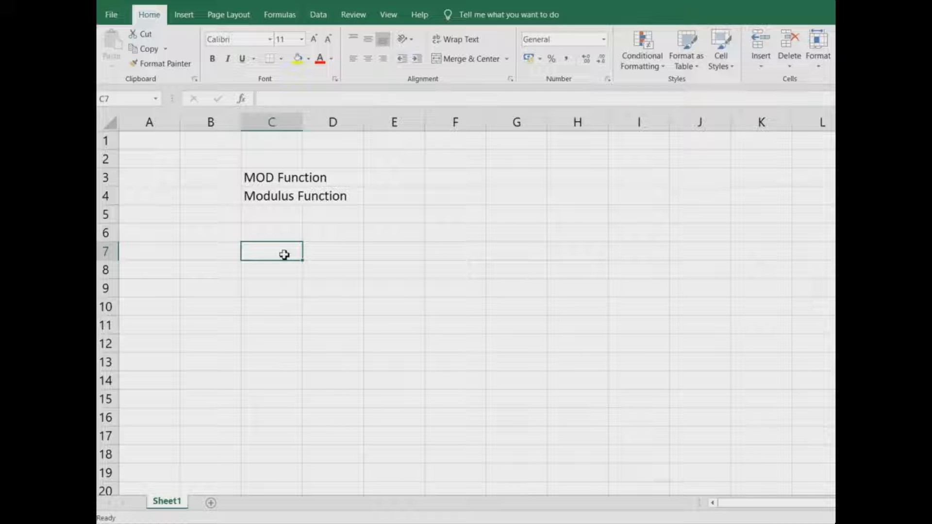
type("4")
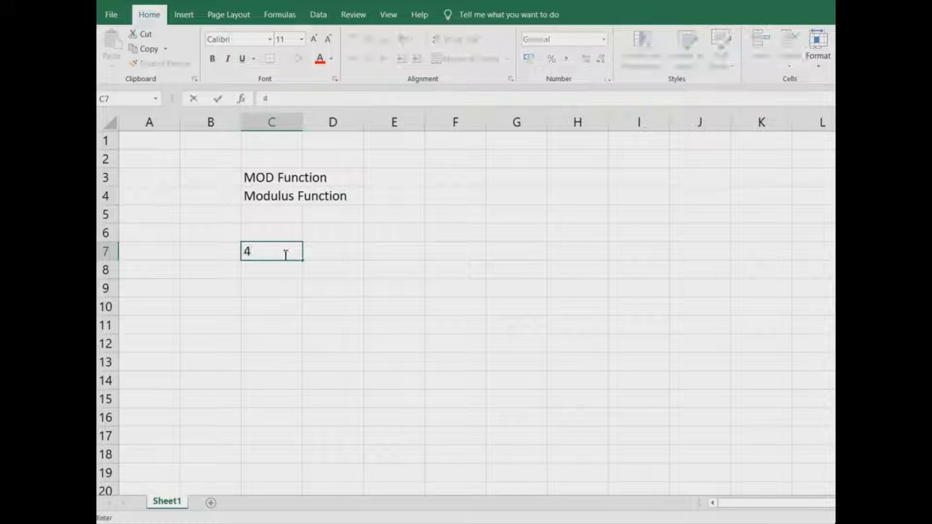
key("Tab")
type("3")
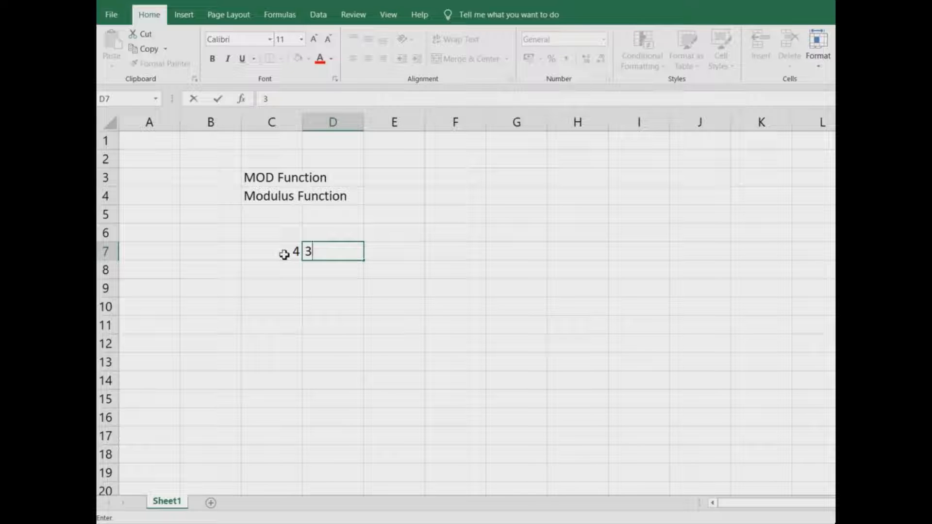
key("Return")
key("Up")
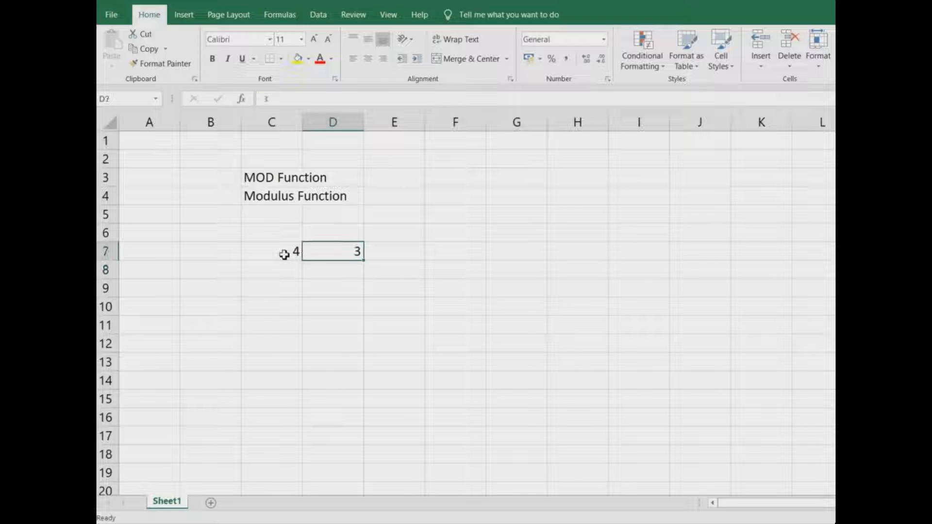
key("Right")
type("1")
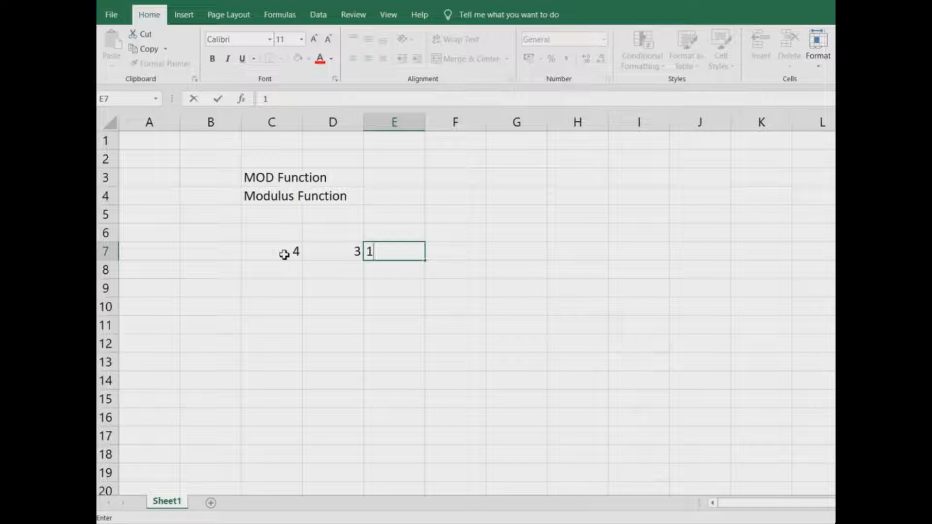
key("Return")
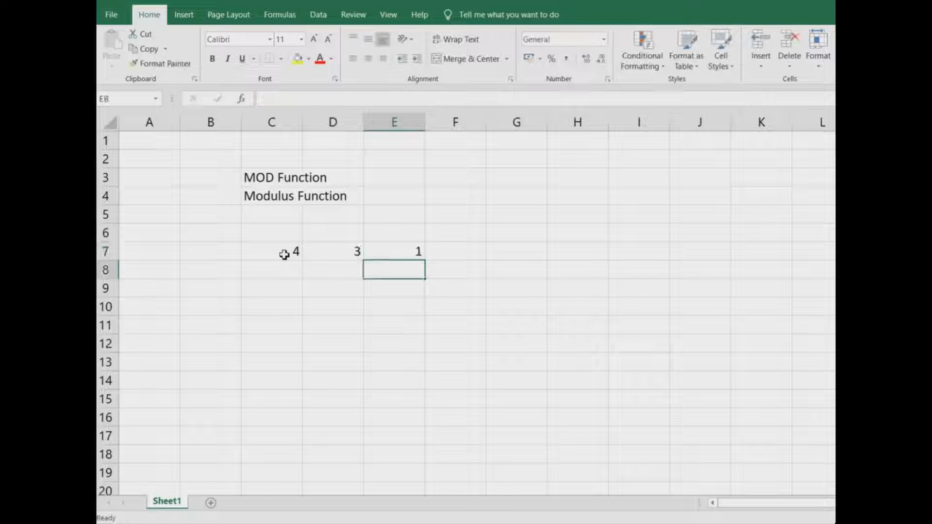
Clear the sample values from cells E7, D7 and C7
key("Up")
key("Delete")
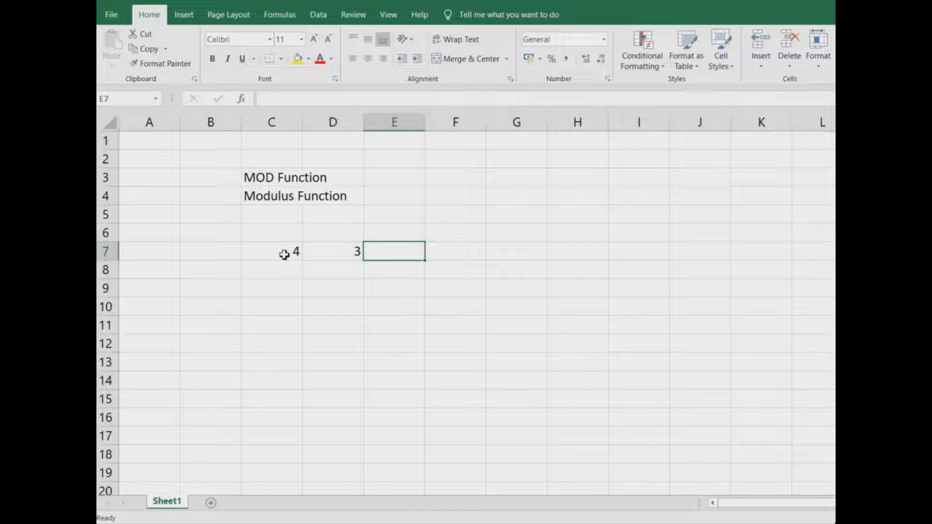
key("Left")
key("Delete")
key("Left")
key("Delete")
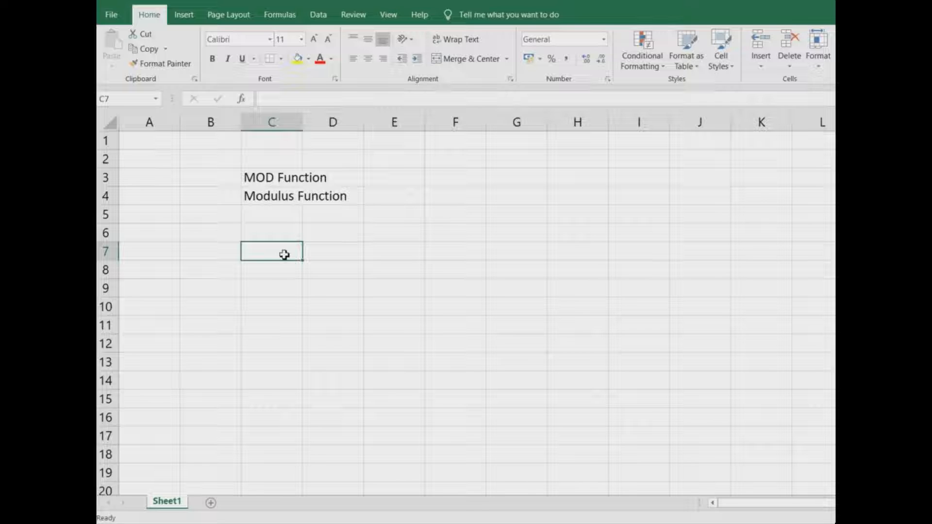
Enter the column headers Number, Divisor and Result in cells C7, D7 and E7
type("Number")
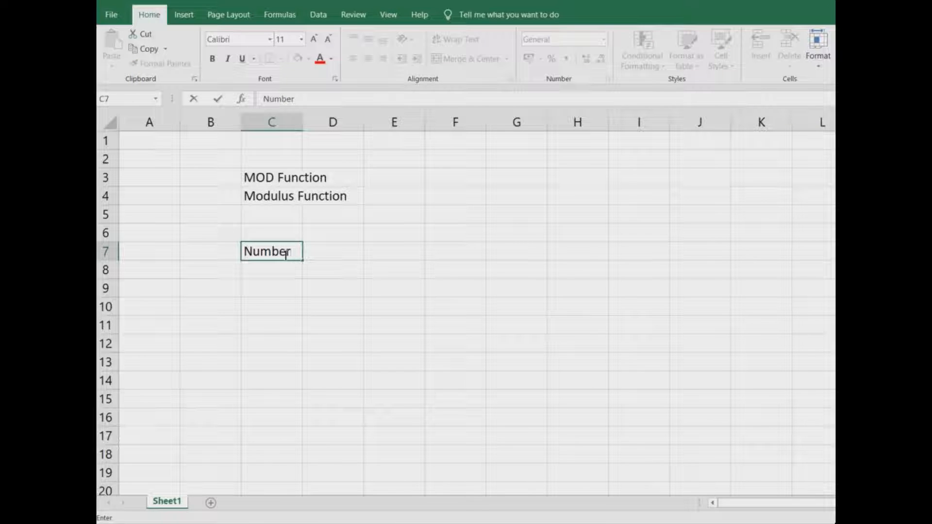
key("Tab")
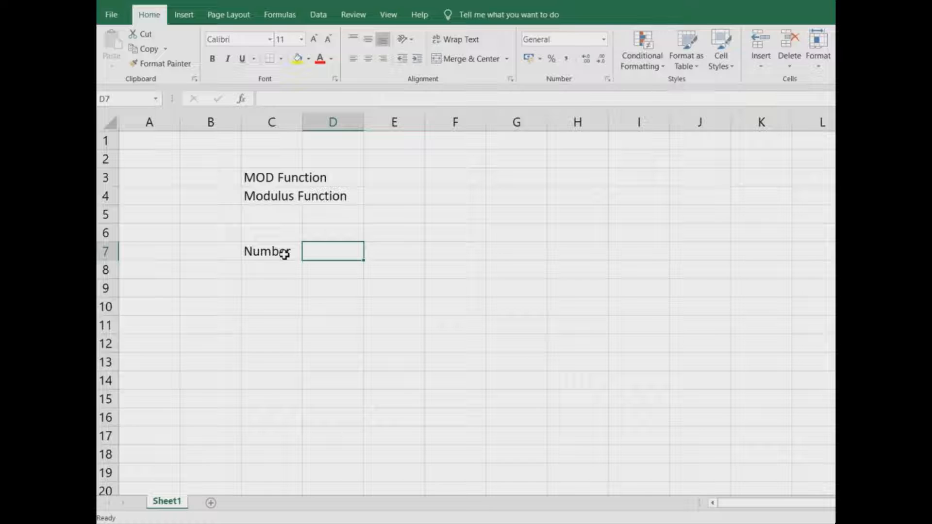
type("Divisor")
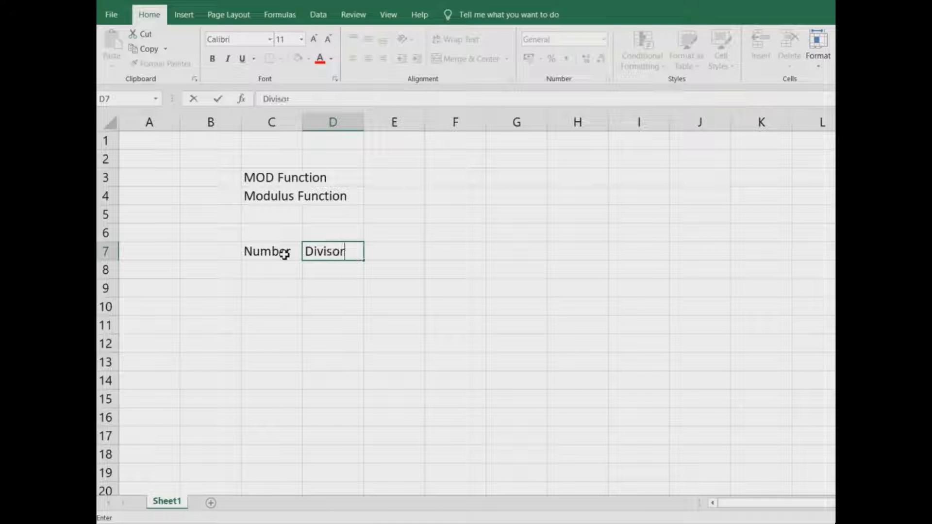
key("Tab")
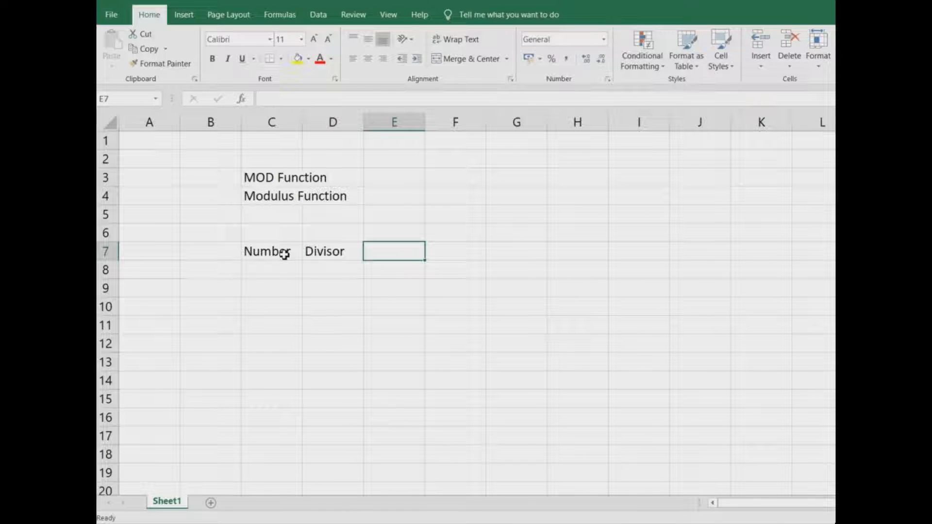
type("Re")
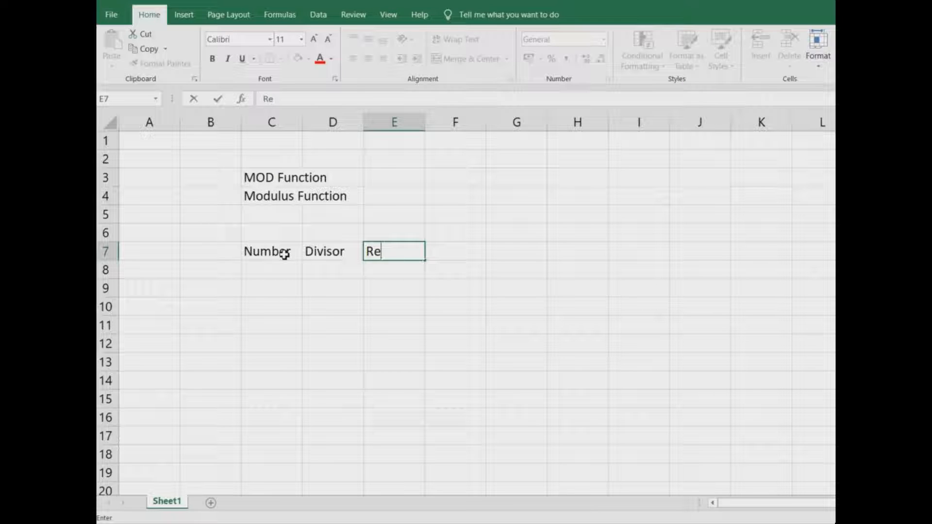
type("sult")
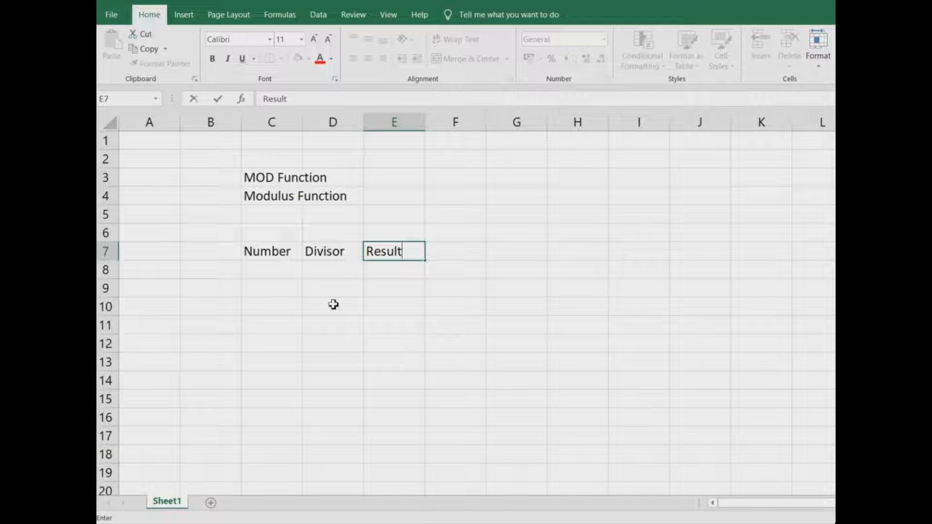
Enter 4 under Number in cell C8 and 3 under Divisor in cell D8
left_click(285, 269)
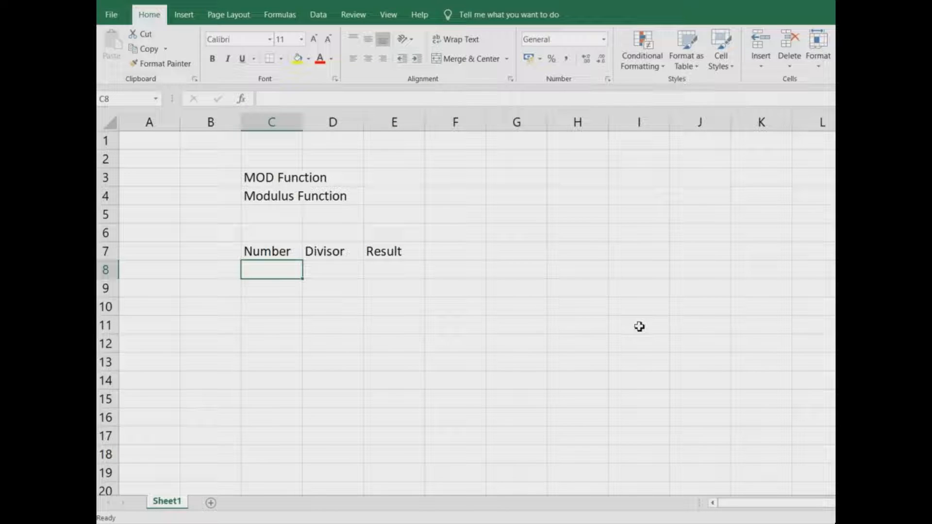
type("4")
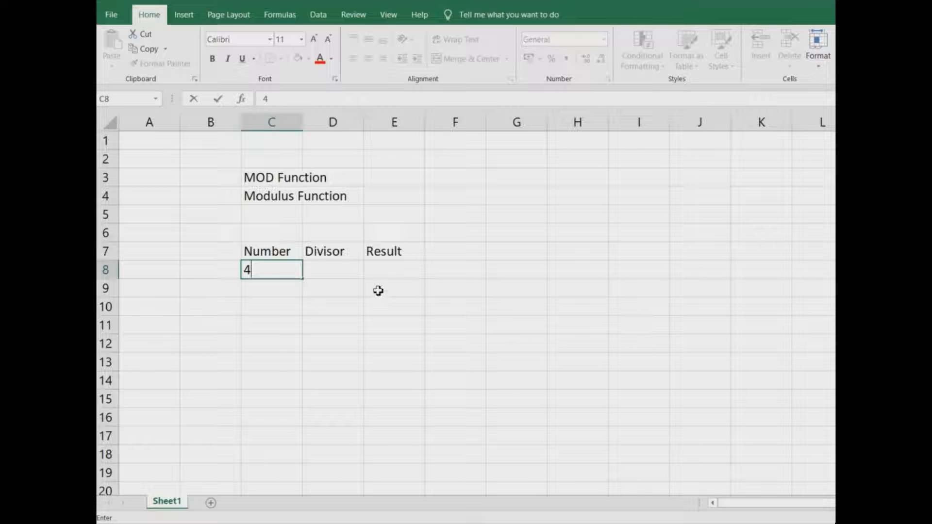
left_click(346, 271)
type("3")
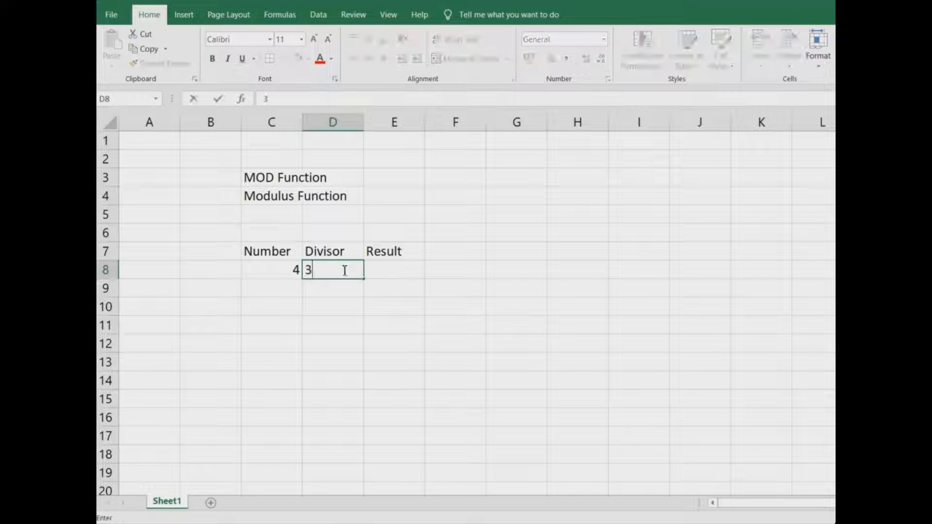
Enter the formula =MOD(C8,D8) in cell E8 to calculate the remainder under Result
left_click(402, 270)
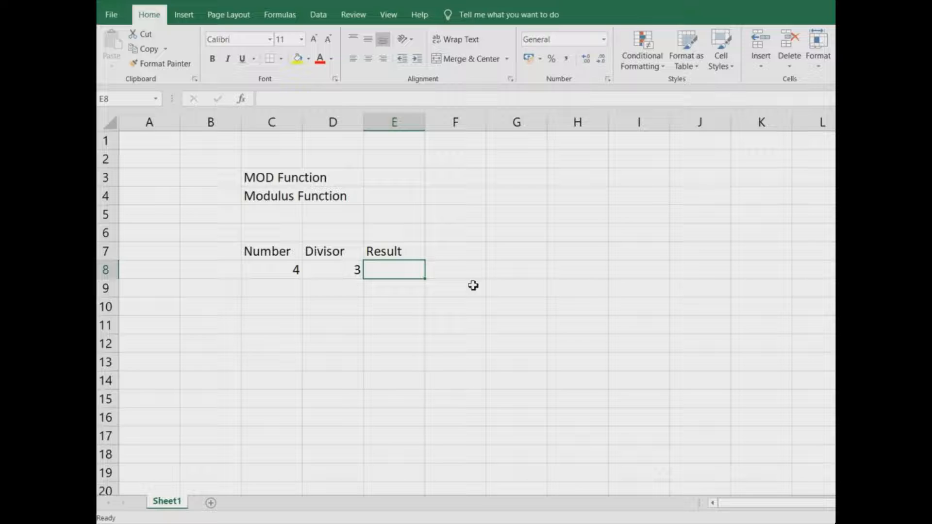
type("=")
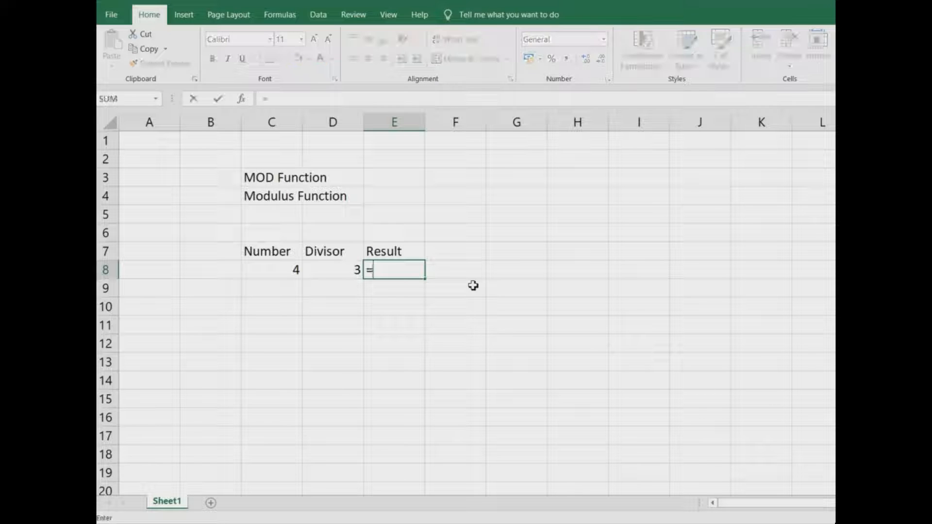
type("mod")
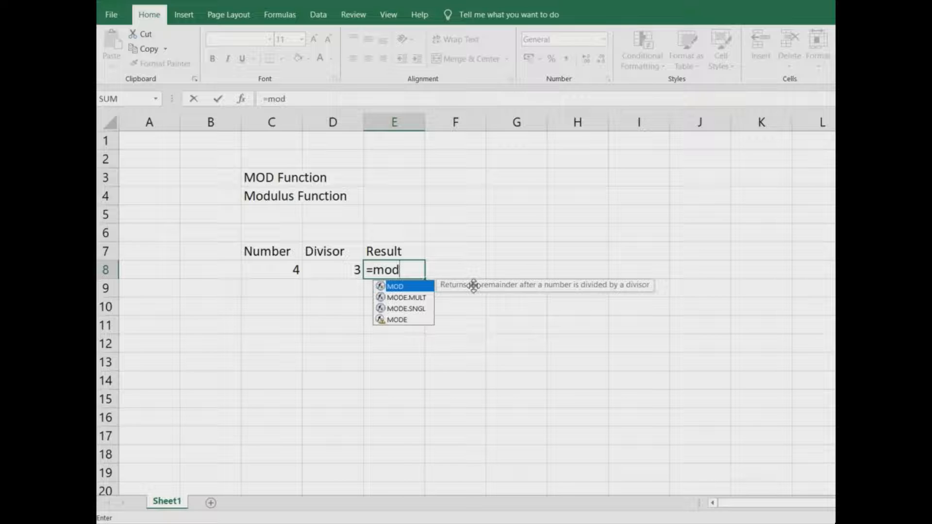
key("Tab")
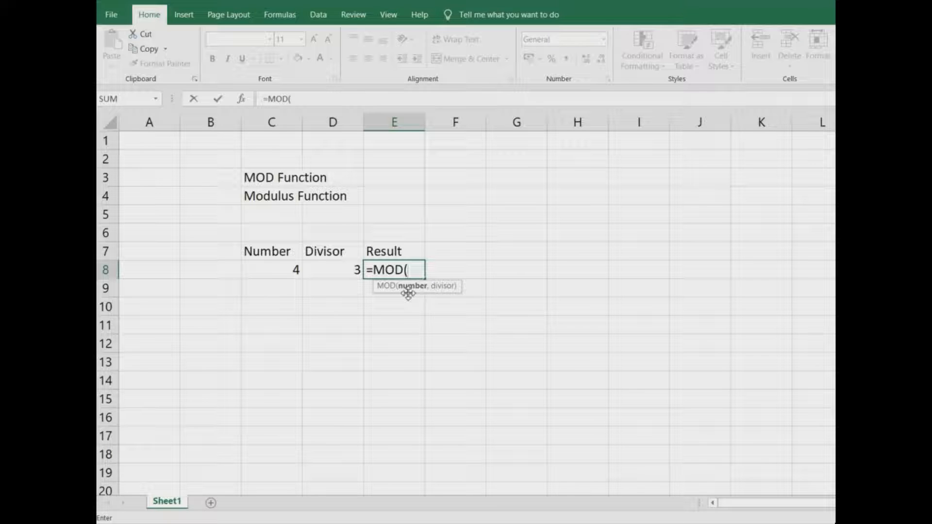
left_click(274, 270)
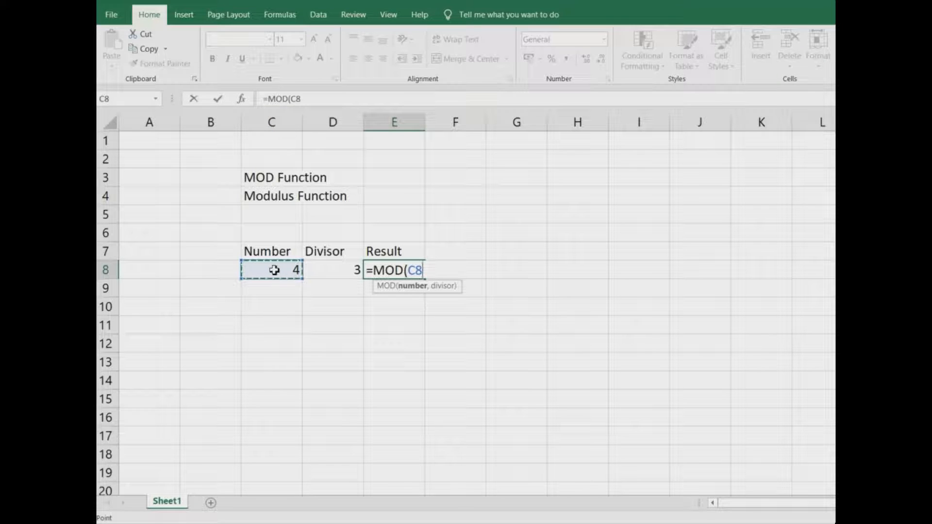
type(",")
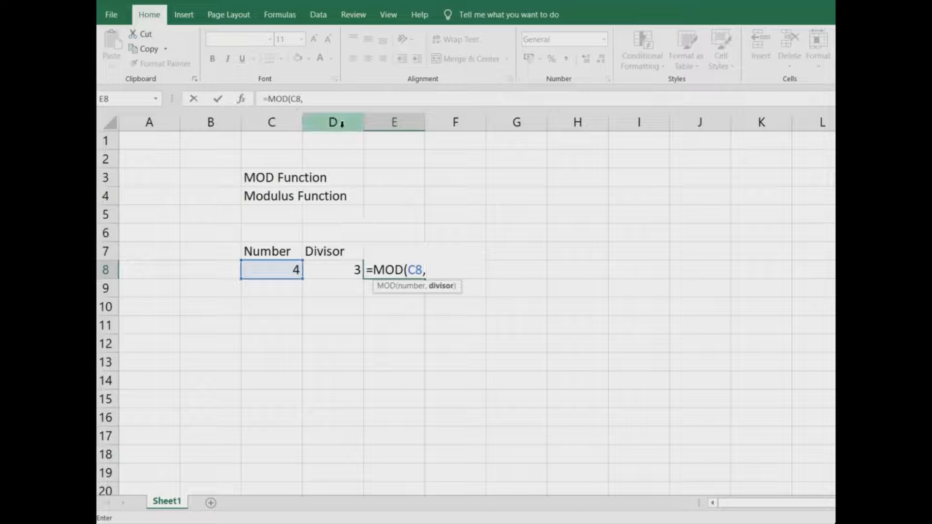
left_click(340, 270)
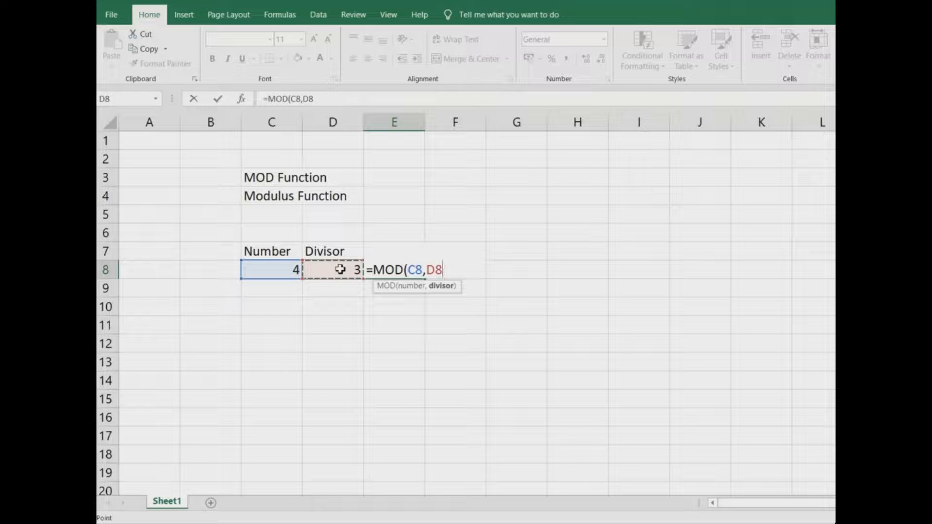
type(")")
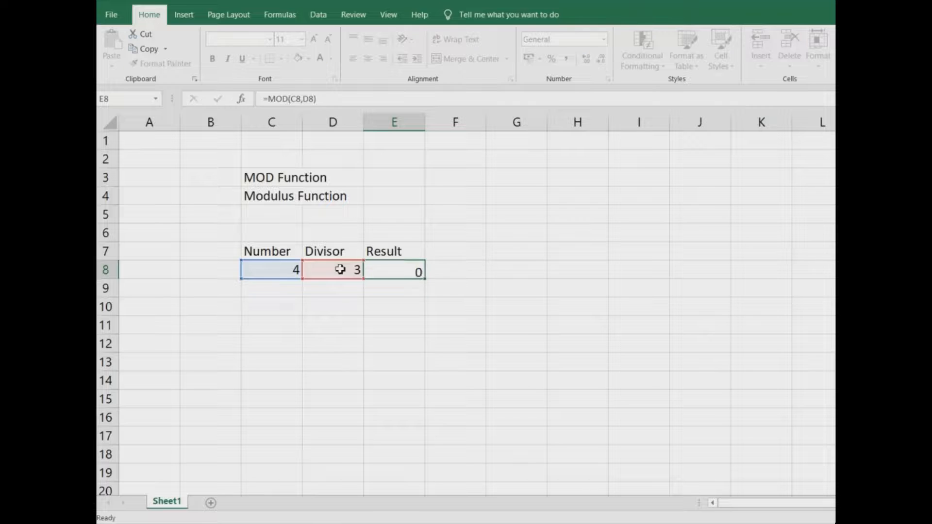
key("Return")
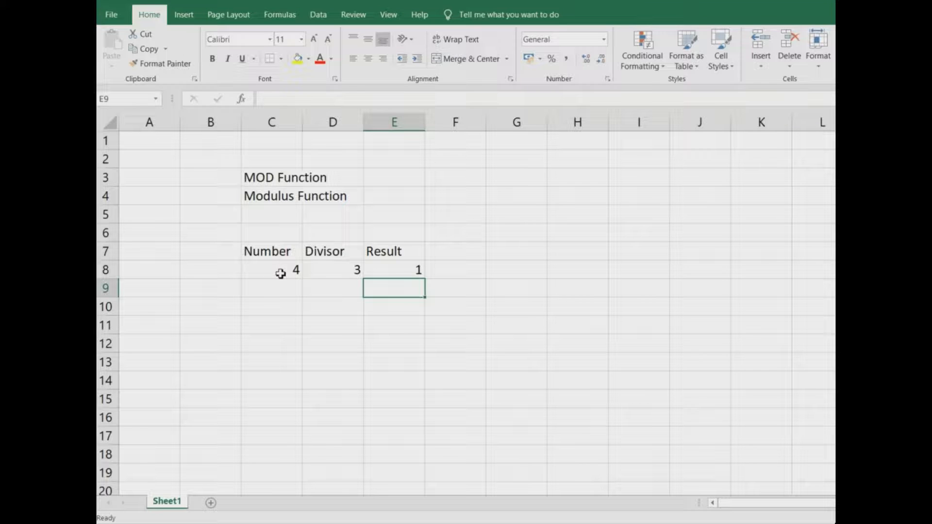
Test the MOD formula with other numbers by setting cell C8 first to 9 and finally to 16
left_click(280, 274)
type("9")
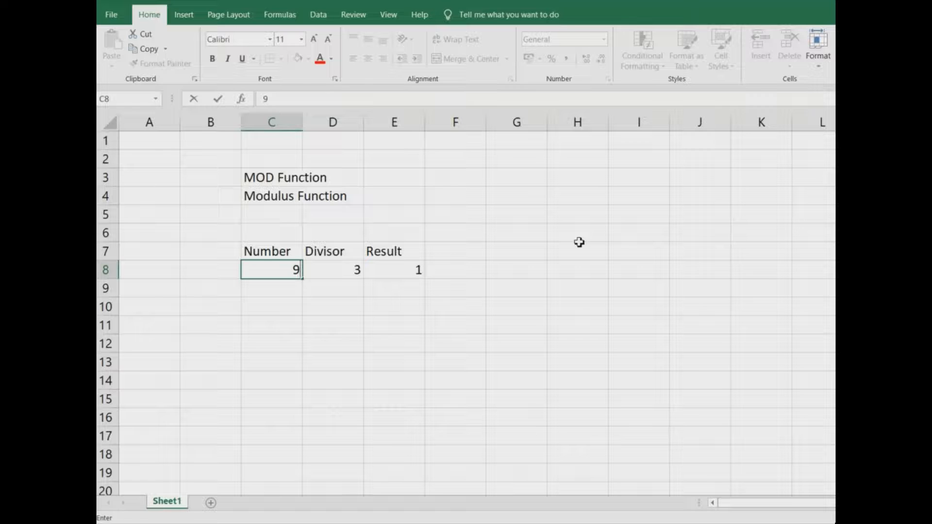
key("Return")
key("Up")
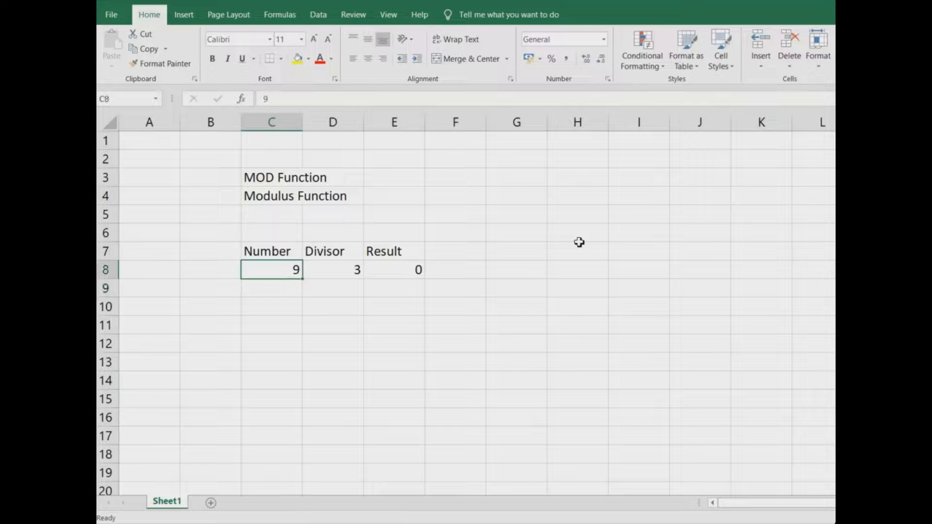
type("16")
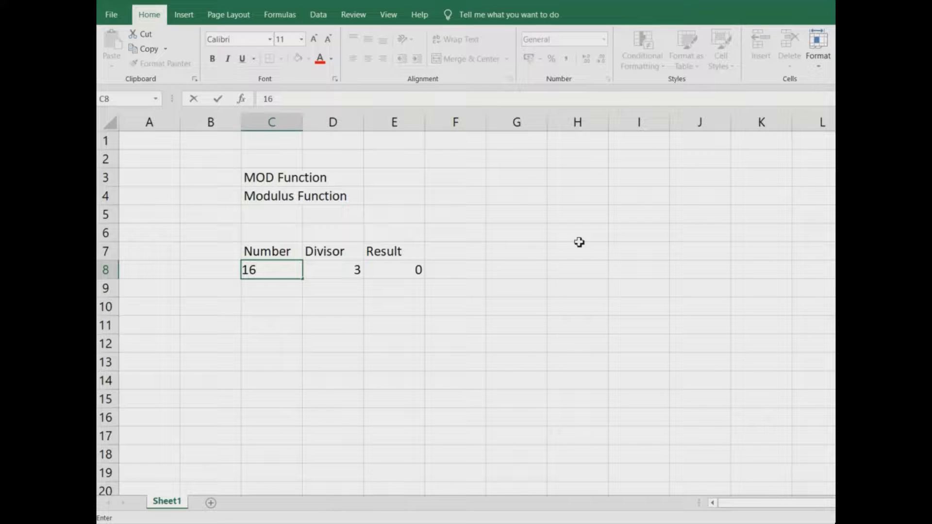
key("Return")
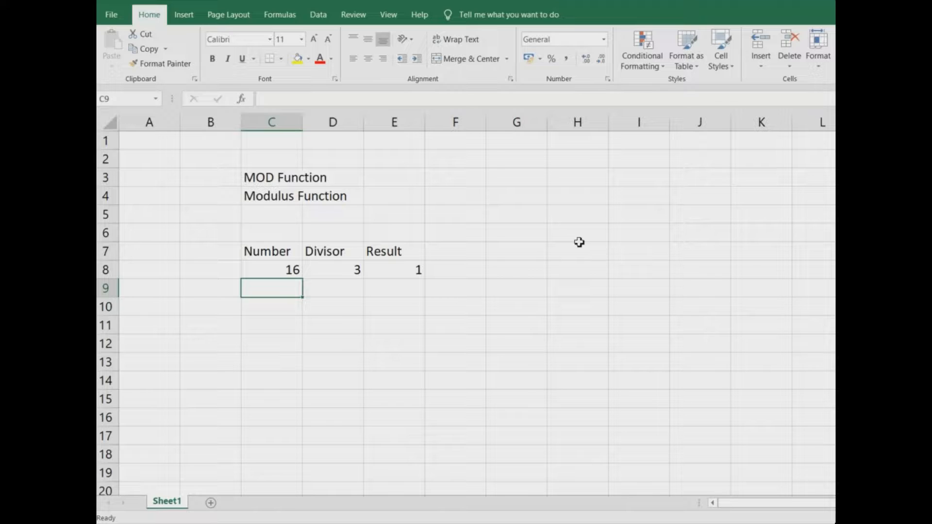
Test the MOD formula with other divisors by setting cell D8 first to 6 and finally to 4, and select the result in E8
left_click(350, 266)
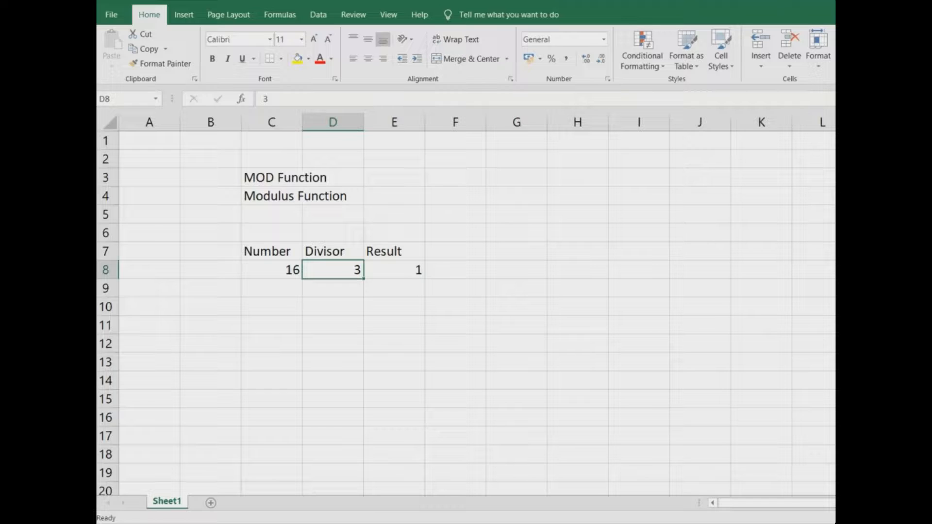
type("6")
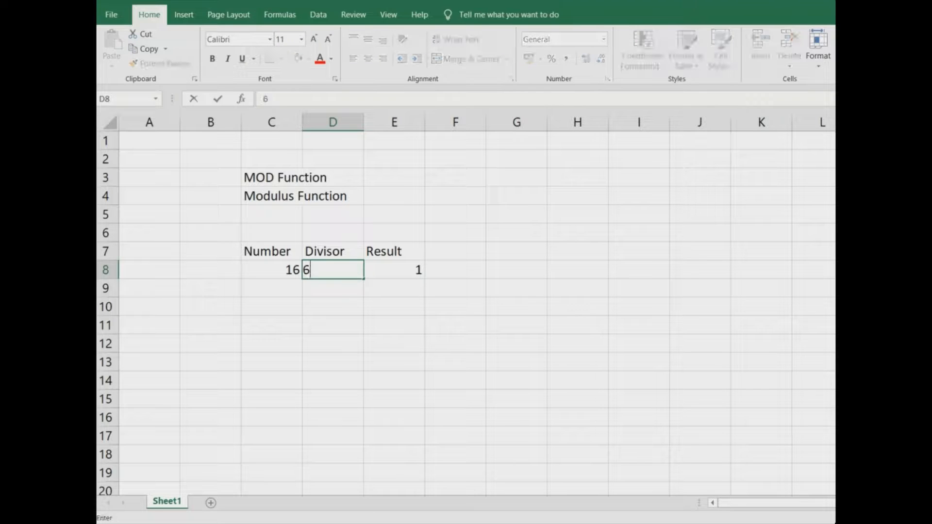
key("Return")
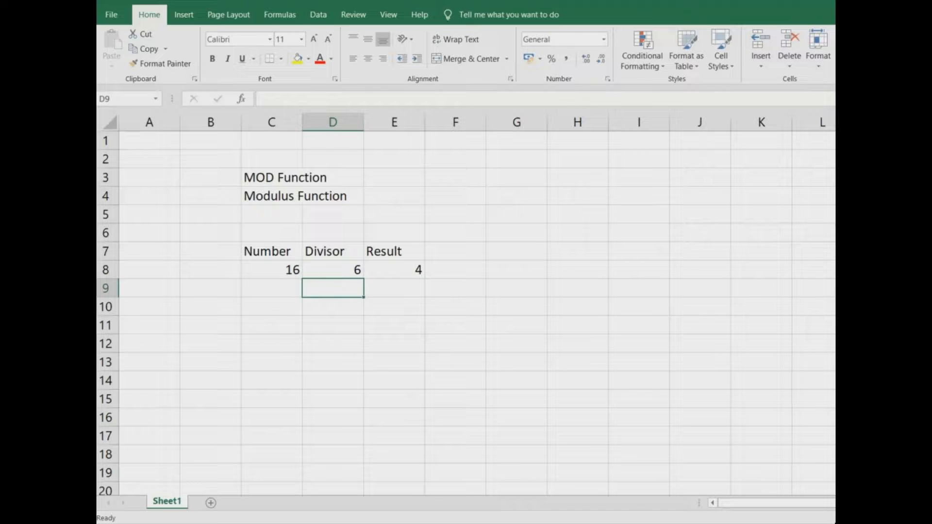
left_click(335, 272)
type("4")
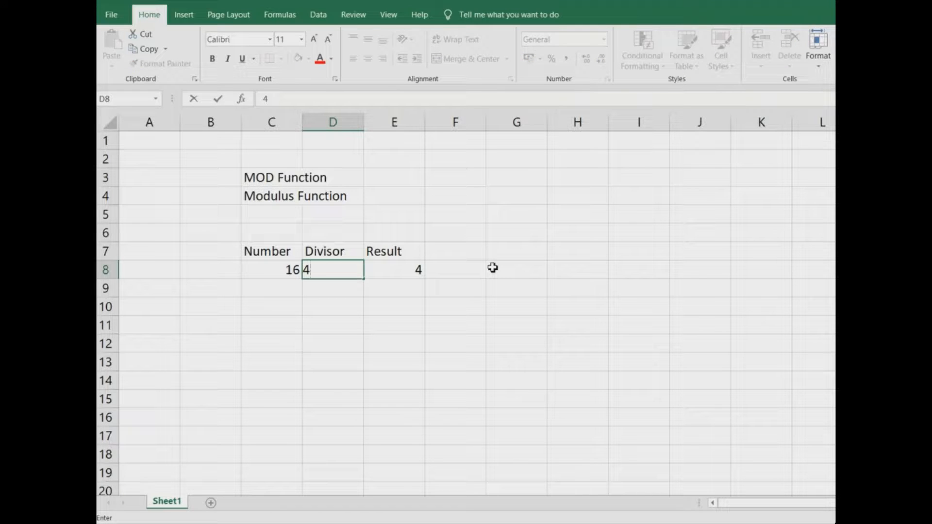
key("Return")
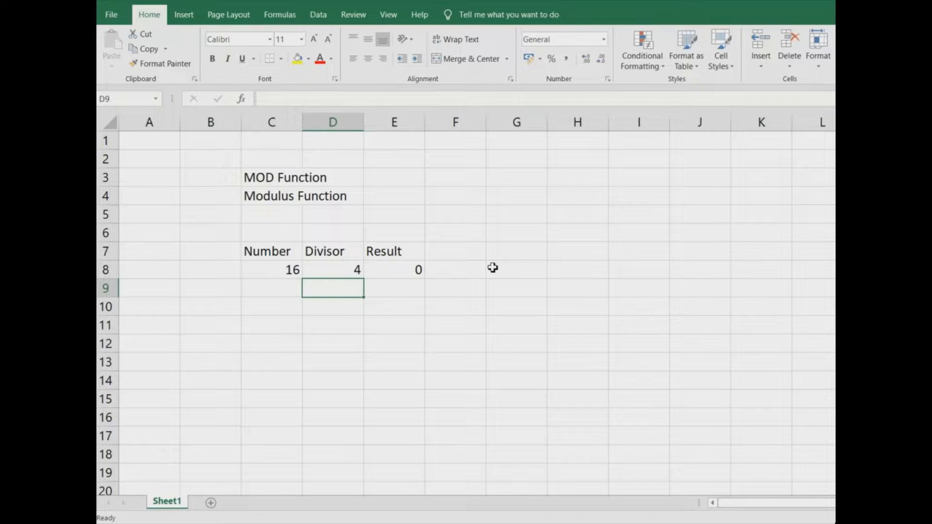
left_click(403, 271)
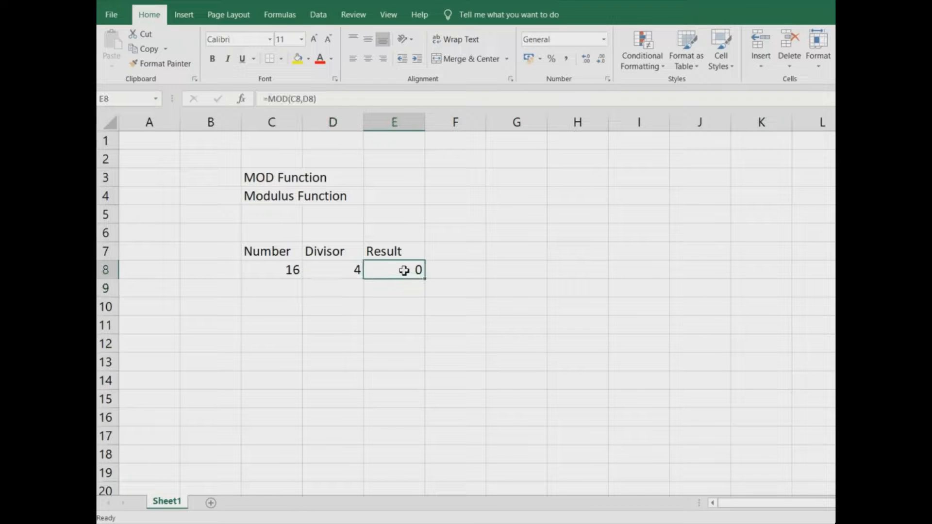
Write out the general syntax =MOD(number,divisor) in cell E10 below the Result column
left_click(398, 306)
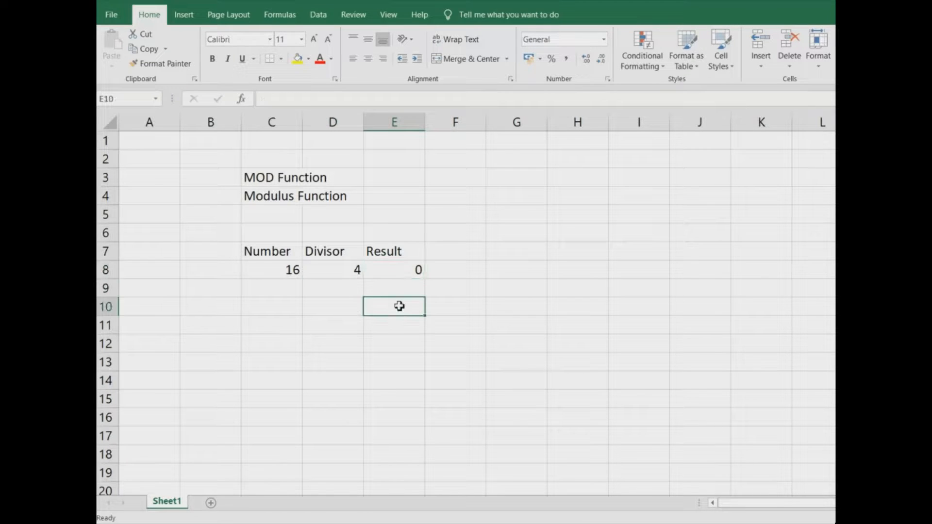
type("=mod")
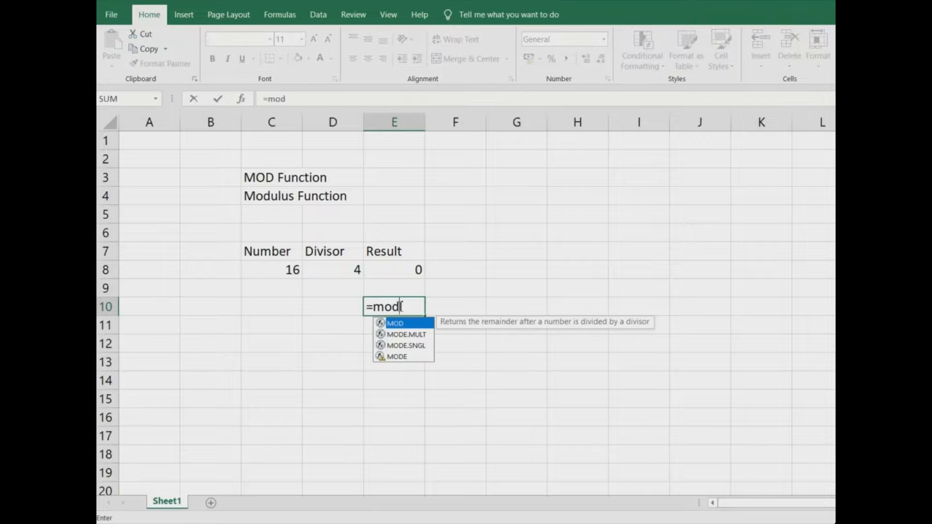
key("Tab")
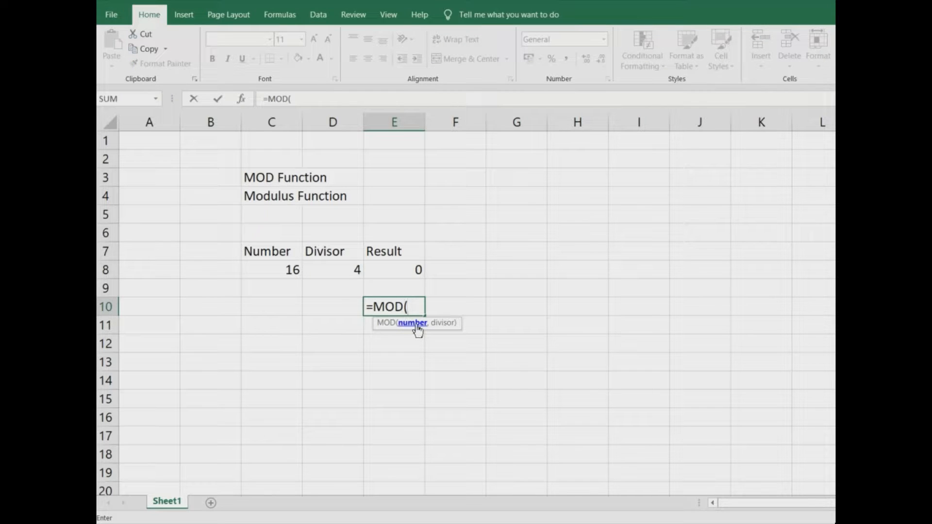
type("number,")
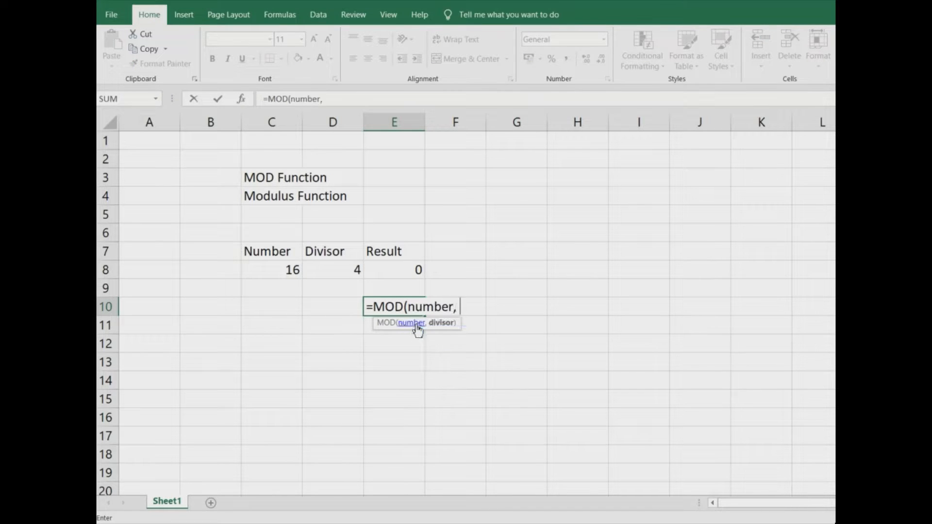
type("divisor)")
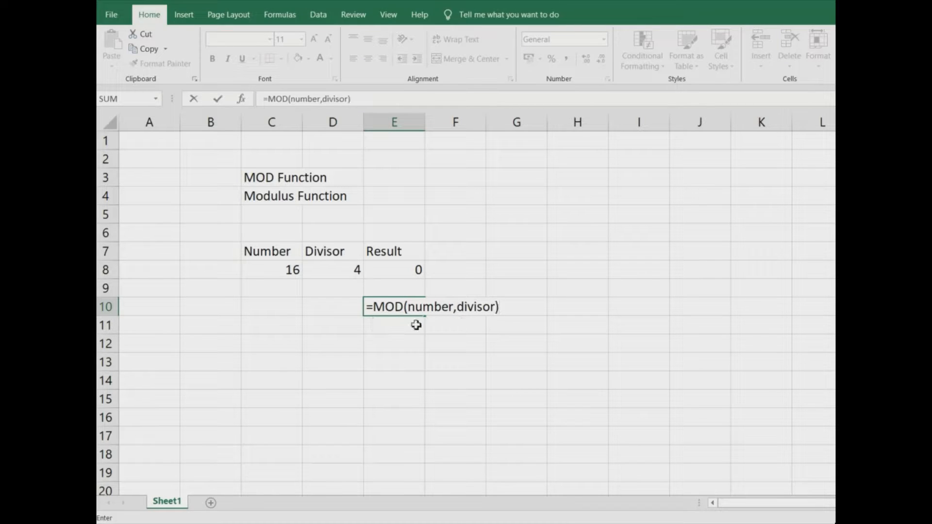